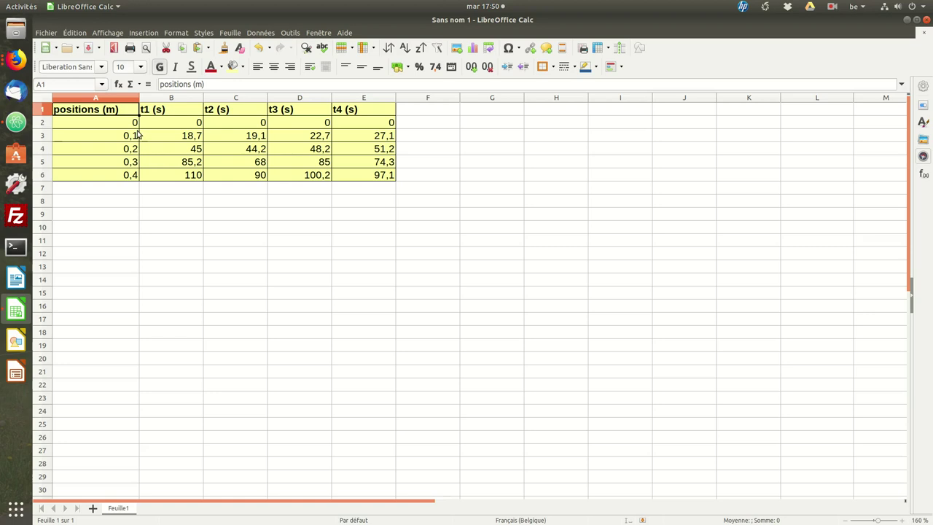
Display the position values in A2:A6 with two decimal places.
{"action": "left_click_drag", "start_coordinate": [100, 125], "coordinate": [91, 173]}
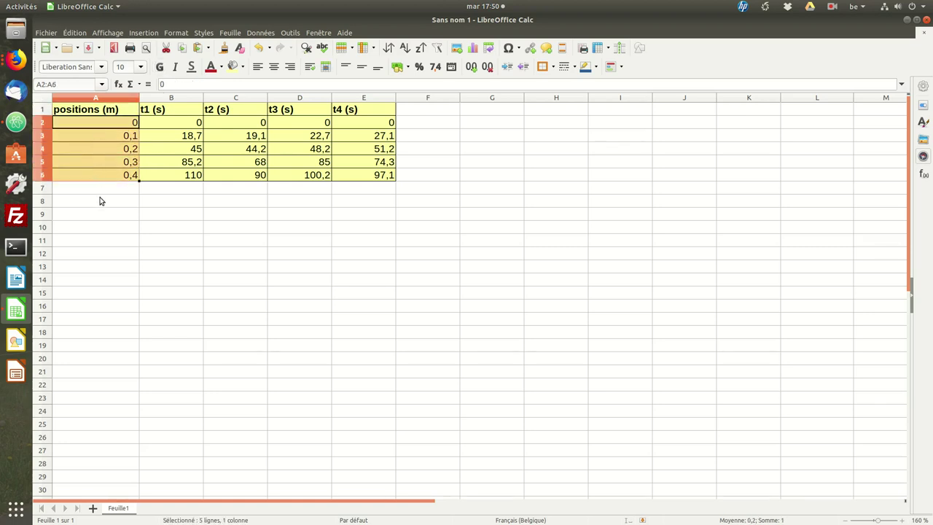
{"action": "left_click", "coordinate": [113, 124]}
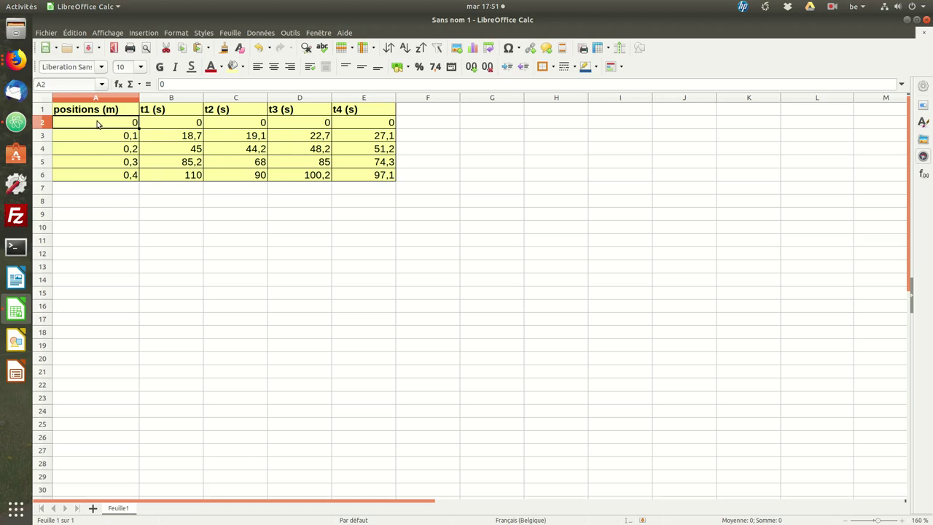
{"action": "left_click_drag", "start_coordinate": [95, 125], "coordinate": [103, 176]}
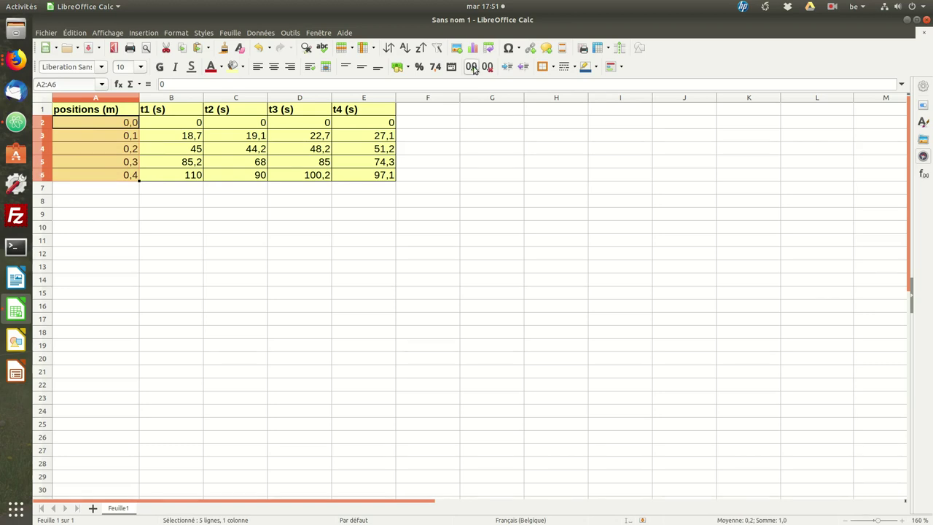
{"action": "left_click", "coordinate": [472, 67]}
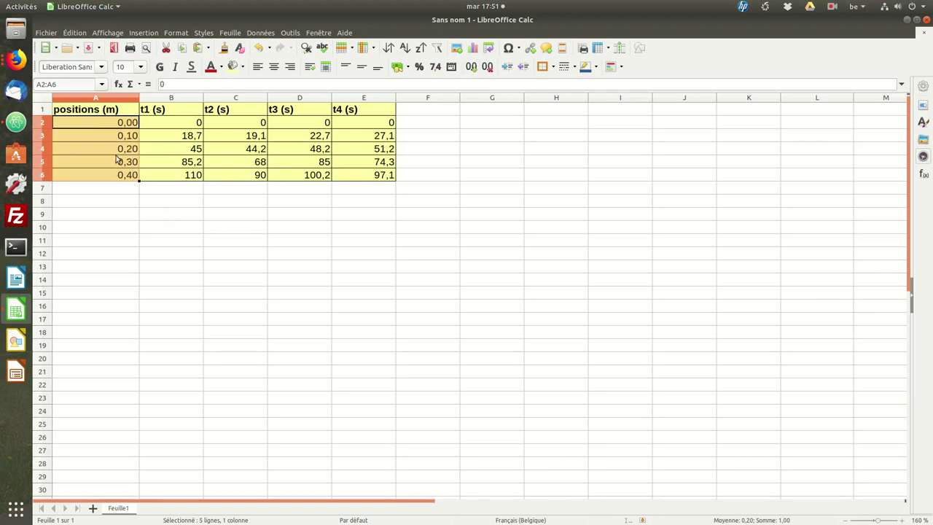
{"action": "left_click", "coordinate": [121, 129]}
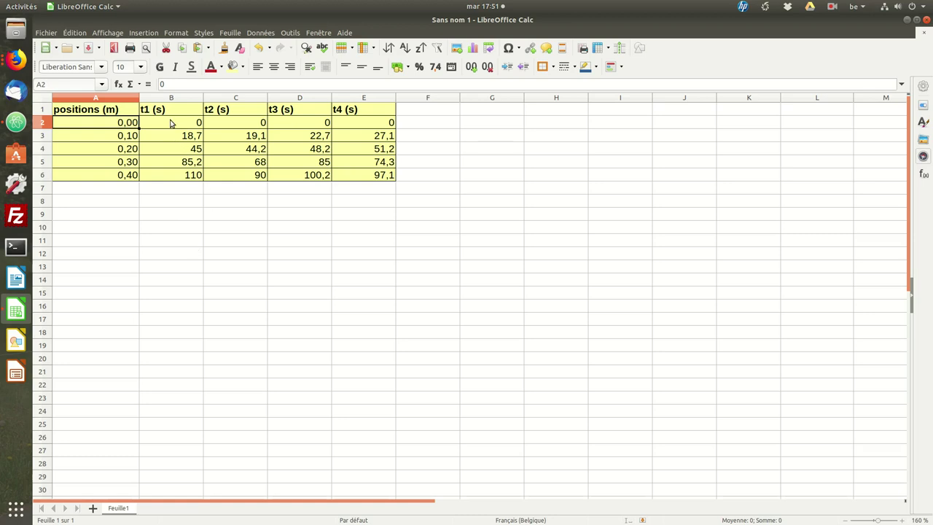
Display all the time measurements in B2:E6 with one decimal place.
{"action": "left_click_drag", "start_coordinate": [165, 125], "coordinate": [368, 173]}
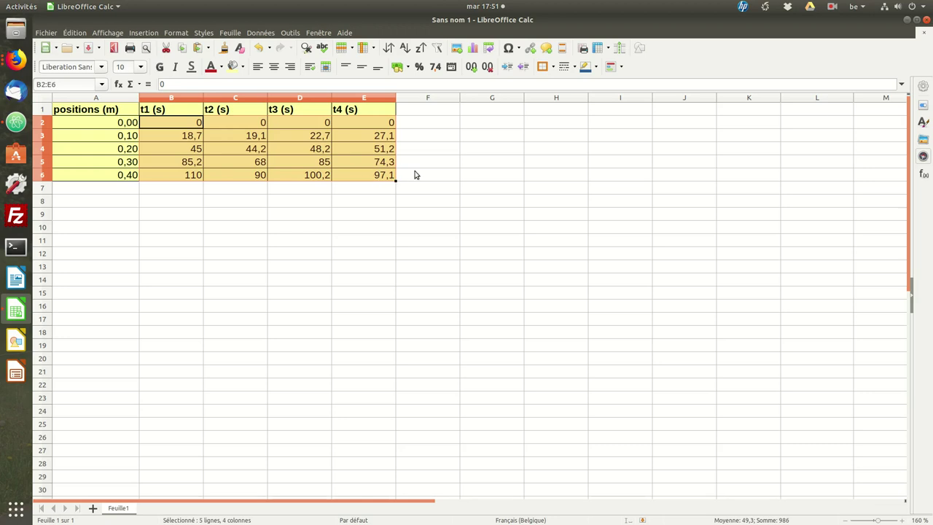
{"action": "left_click", "coordinate": [471, 67]}
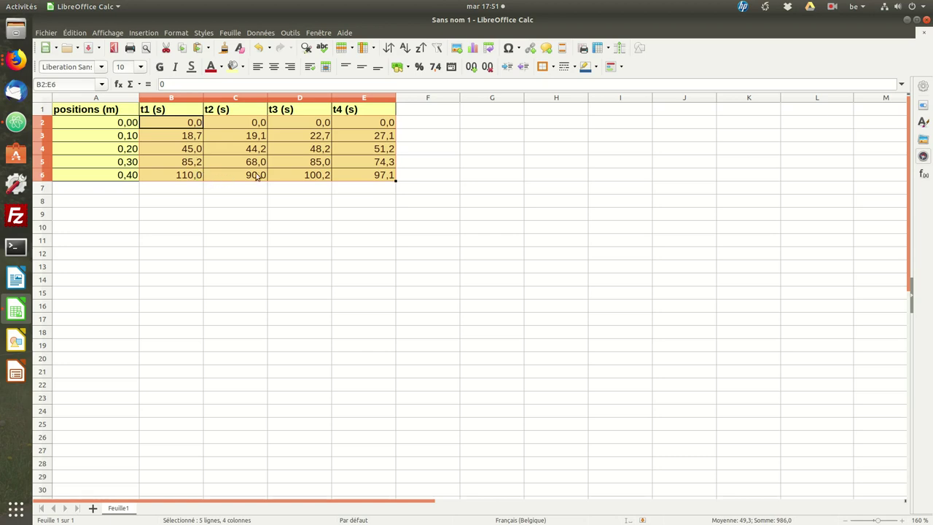
{"action": "left_click", "coordinate": [423, 126]}
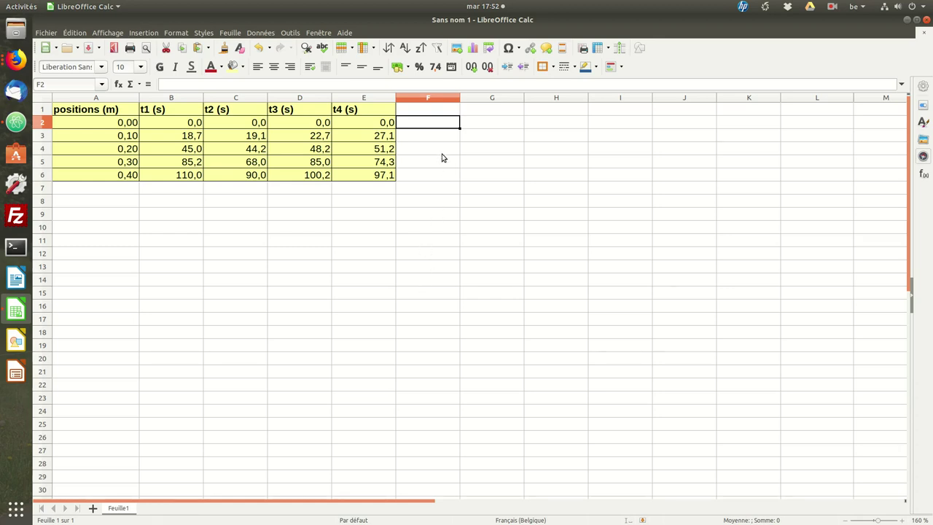
Enter the headers t moyen (s), t max (s), t min (s), écart haut (s), écart bas (s) and écart max (s) in F1:K1.
{"action": "left_click", "coordinate": [438, 113]}
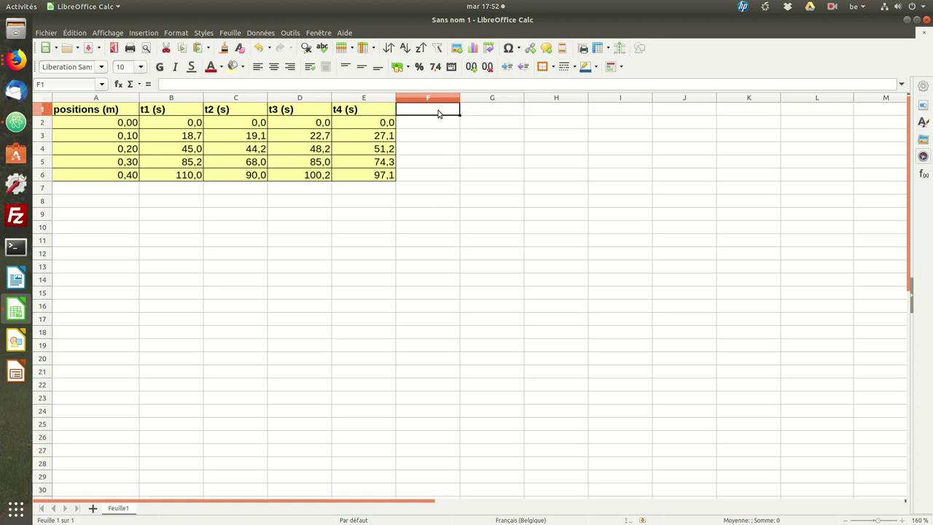
{"action": "type", "text": "t moyen (s)\tt max (s)\tt min (s)\técart haut (s)\técart bas (s)\técart max (s)"}
{"action": "left_click", "coordinate": [438, 113]}
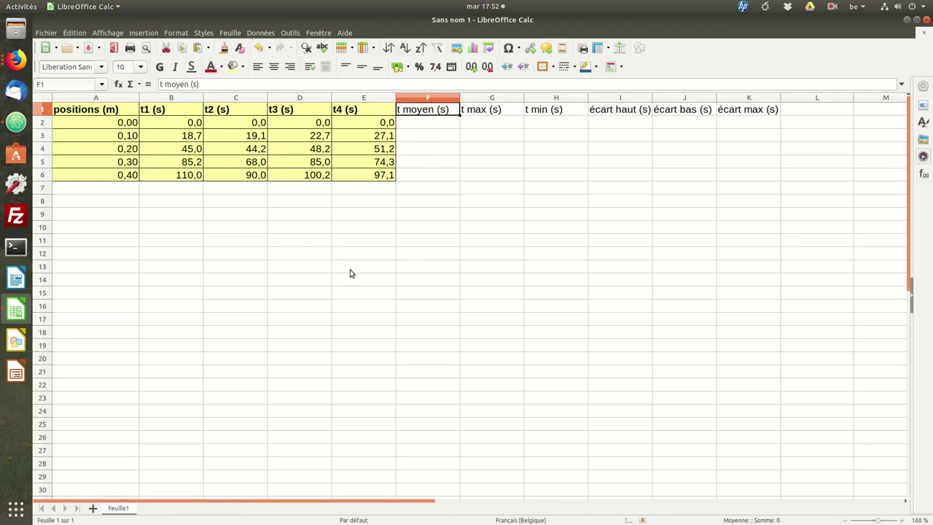
Calculate the mean time for the 0,10 m position in F3 with =MOYENNE(B3:E3).
{"action": "left_click", "coordinate": [429, 141]}
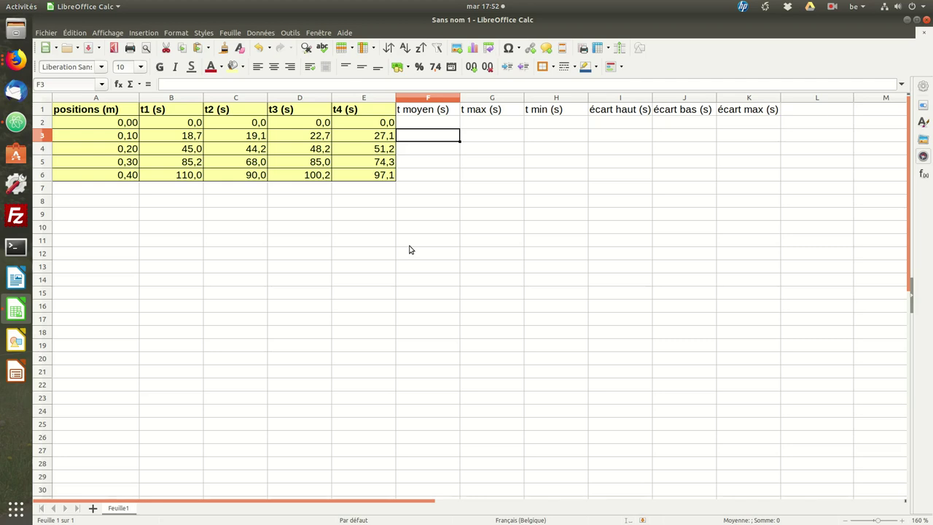
{"action": "type", "text": "="}
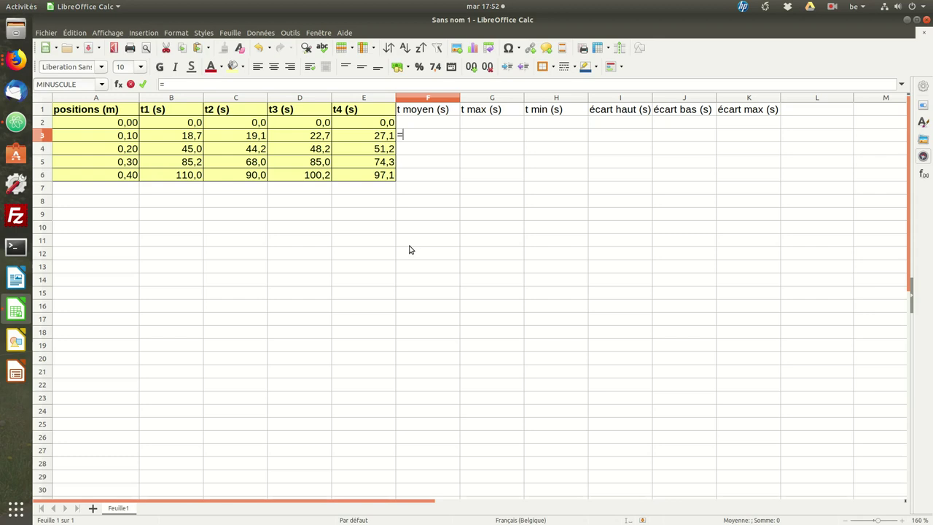
{"action": "type", "text": "MOY"}
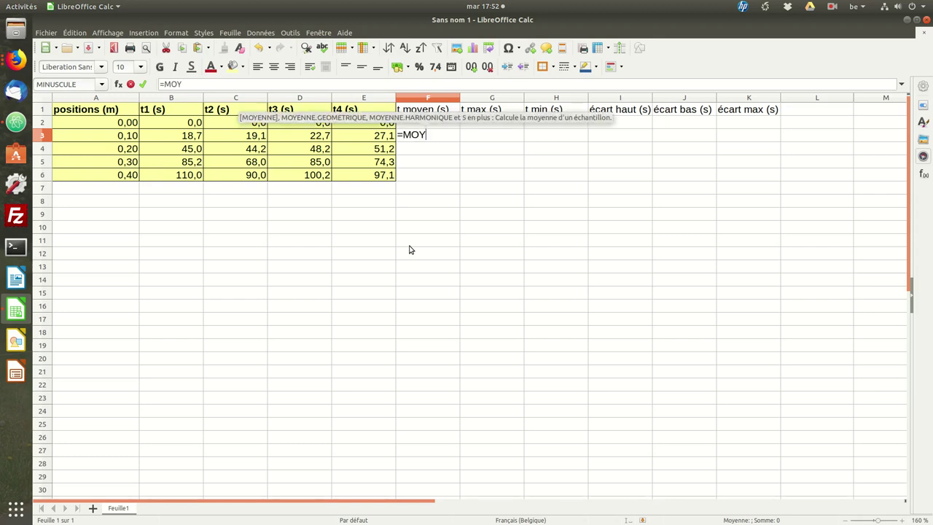
{"action": "type", "text": "ENNE("}
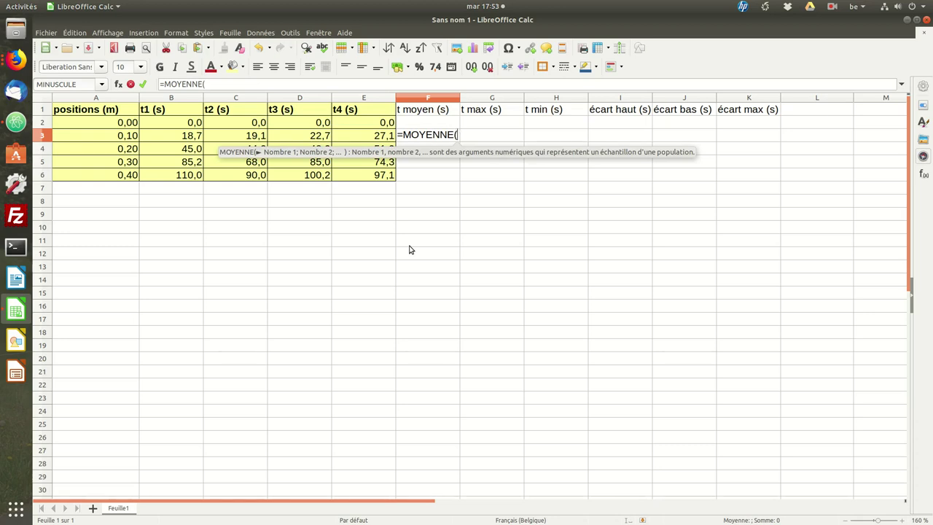
{"action": "left_click_drag", "start_coordinate": [169, 139], "coordinate": [363, 133]}
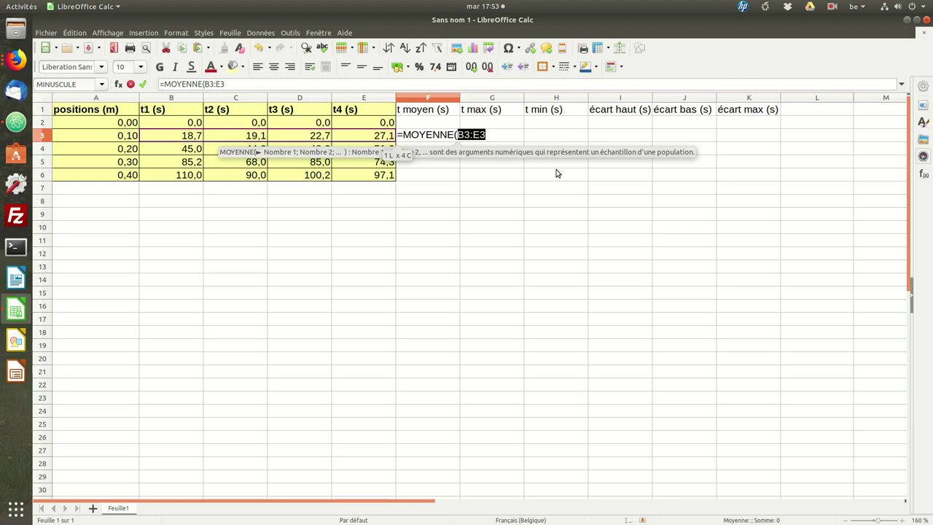
{"action": "type", "text": ")"}
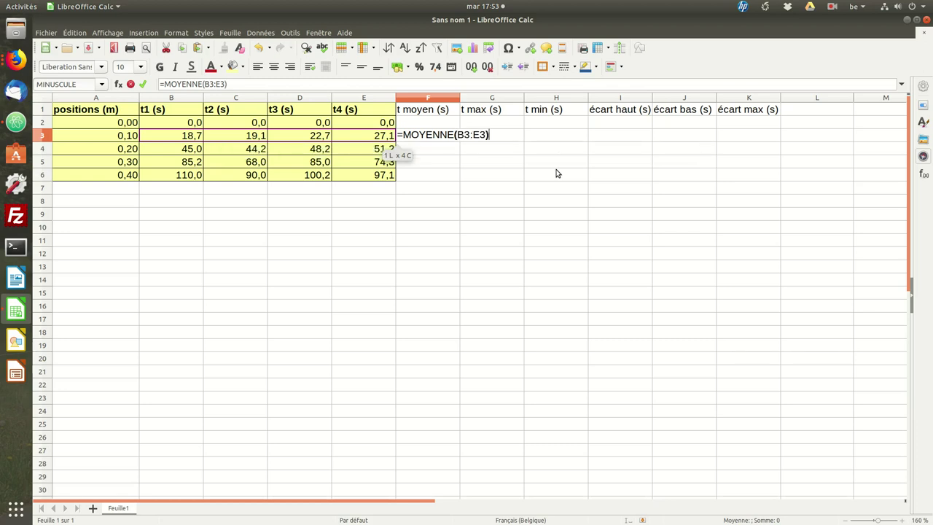
{"action": "key", "text": "Return"}
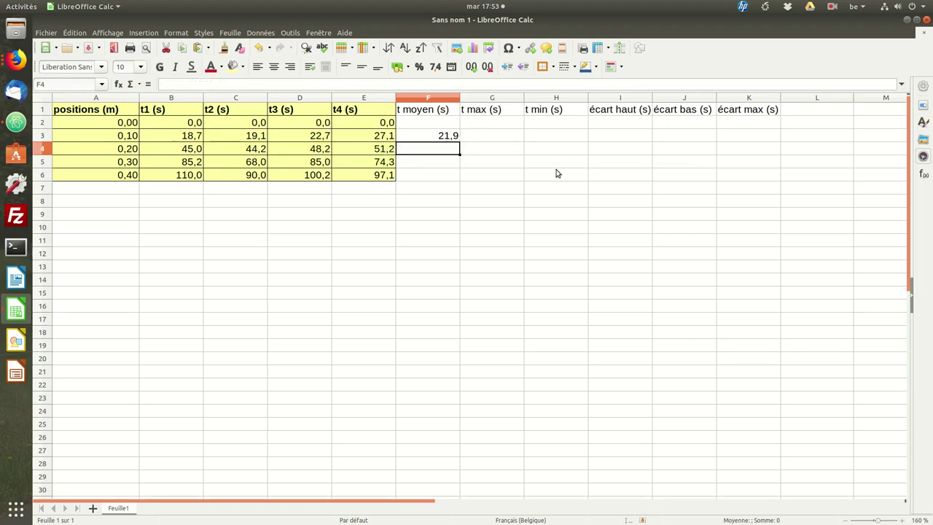
Copy the mean formula from F3 and paste it into F4.
{"action": "left_click", "coordinate": [447, 136]}
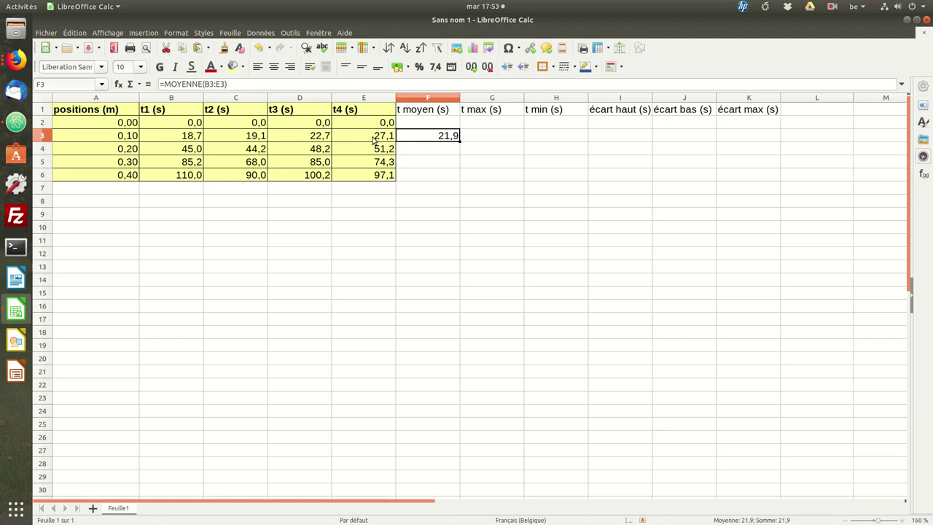
{"action": "right_click", "coordinate": [441, 138]}
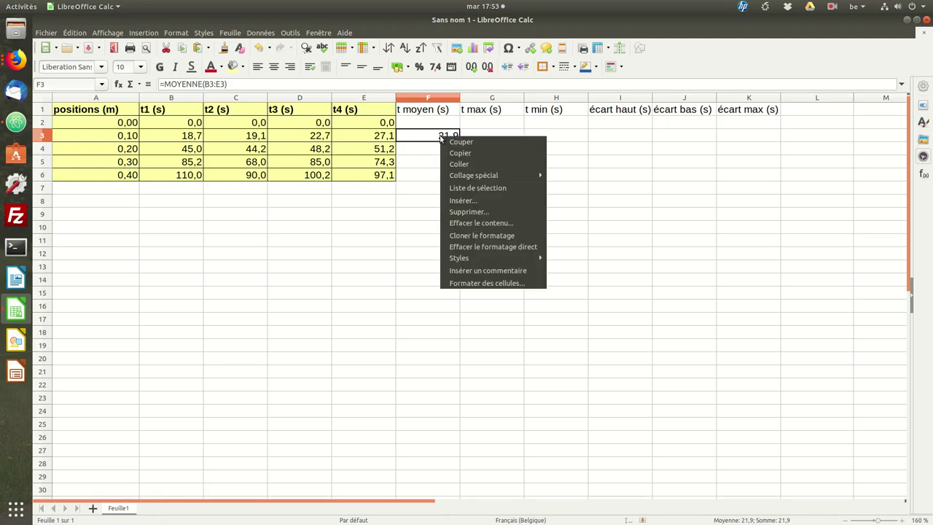
{"action": "left_click", "coordinate": [460, 153]}
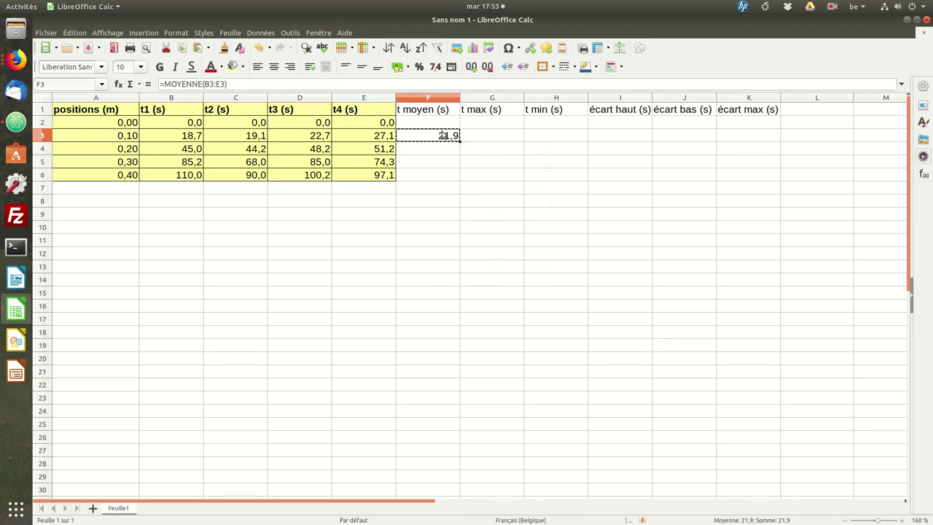
{"action": "left_click", "coordinate": [444, 148]}
{"action": "right_click", "coordinate": [442, 149]}
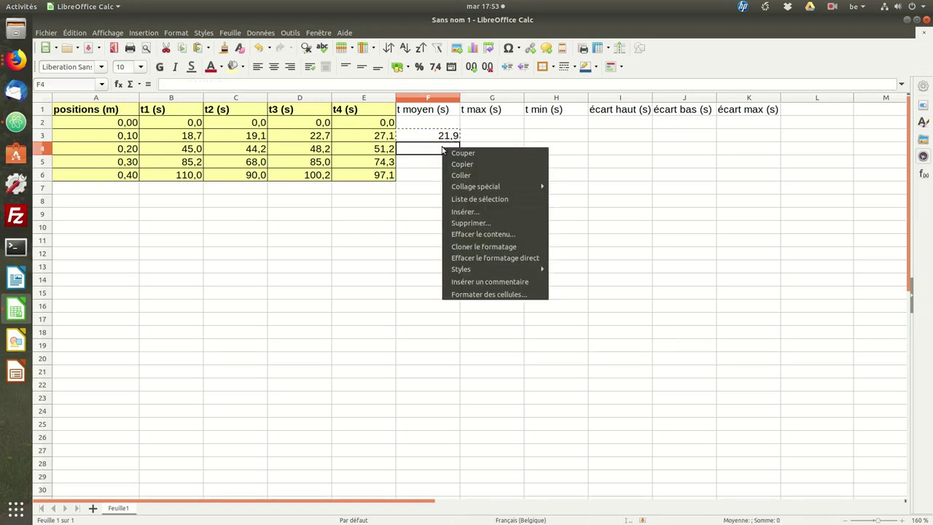
{"action": "left_click", "coordinate": [467, 175]}
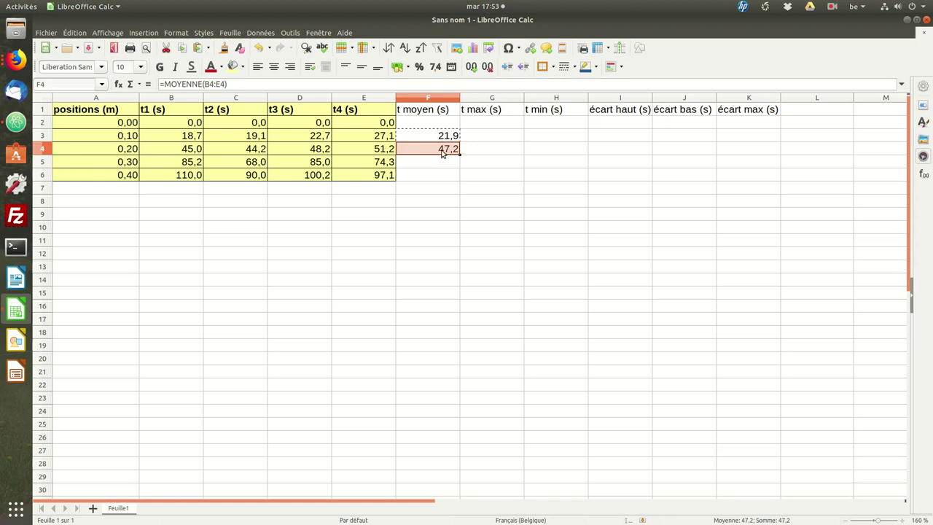
{"action": "left_click", "coordinate": [441, 152]}
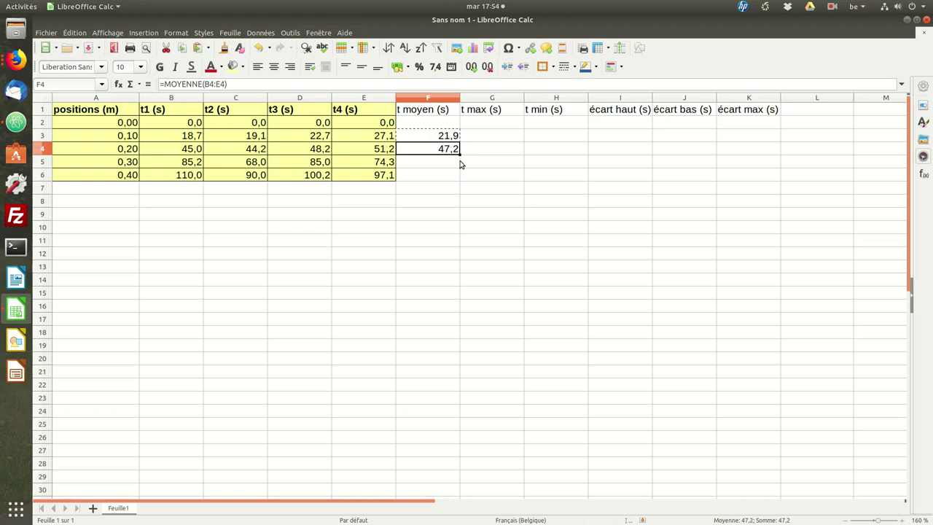
Fill the mean formula down from F4 through F6 and up from F3 into F2.
{"action": "left_click_drag", "start_coordinate": [460, 154], "coordinate": [460, 183]}
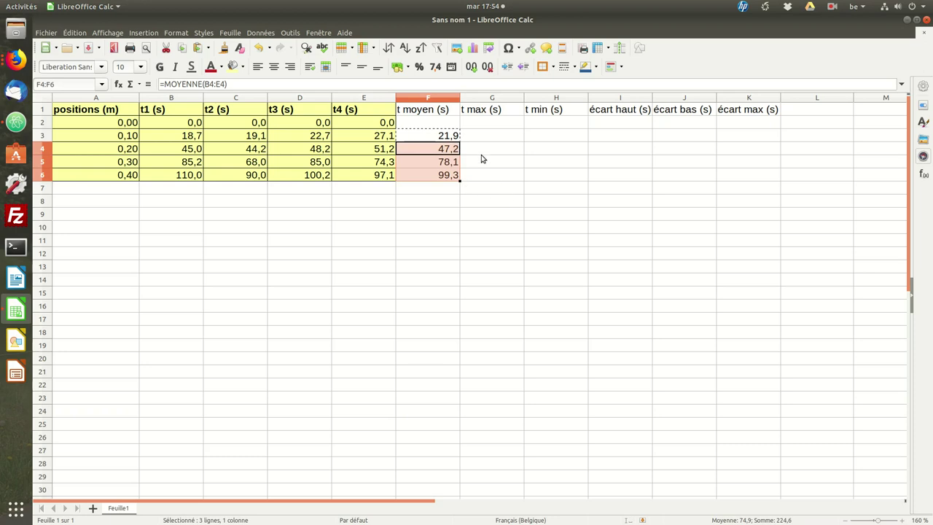
{"action": "key", "text": "Up"}
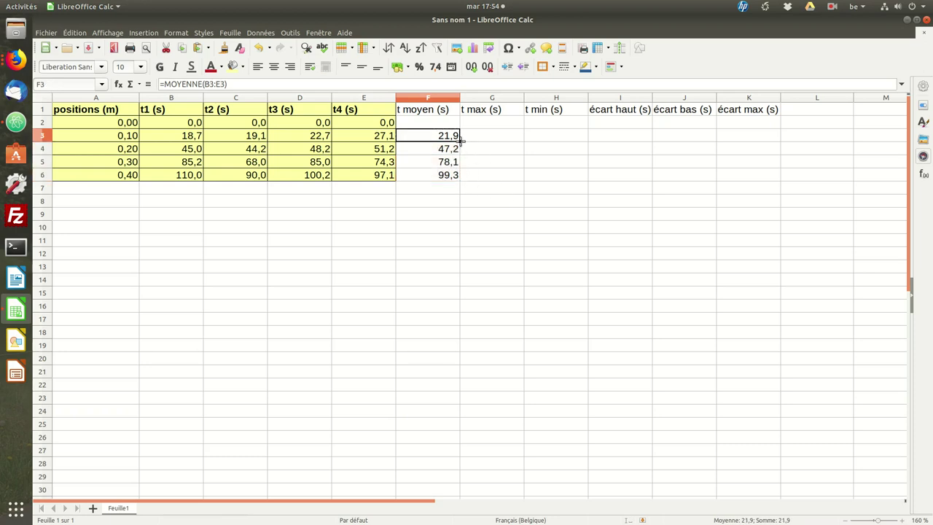
{"action": "mouse_move", "coordinate": [460, 141]}
{"action": "left_mouse_down"}
{"action": "mouse_move", "coordinate": [462, 119]}
{"action": "mouse_move", "coordinate": [454, 124]}
{"action": "left_mouse_up"}
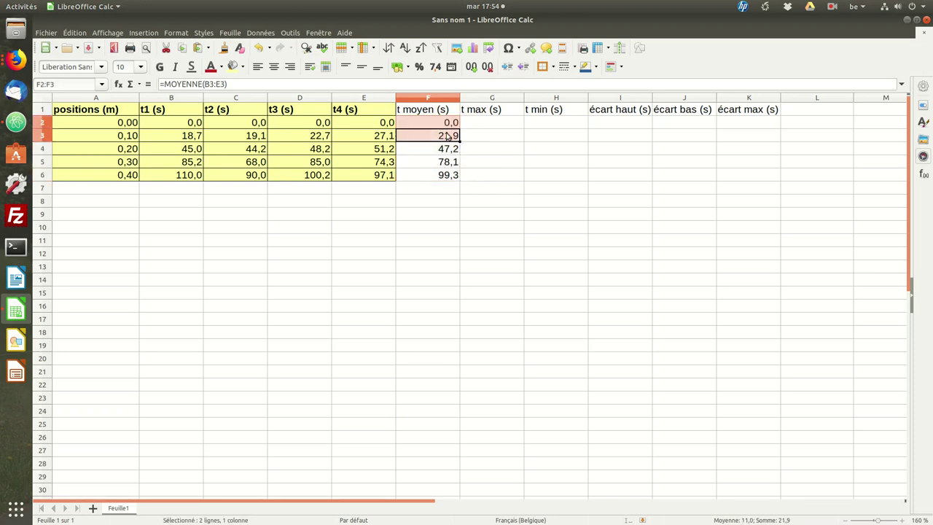
{"action": "left_click", "coordinate": [447, 121]}
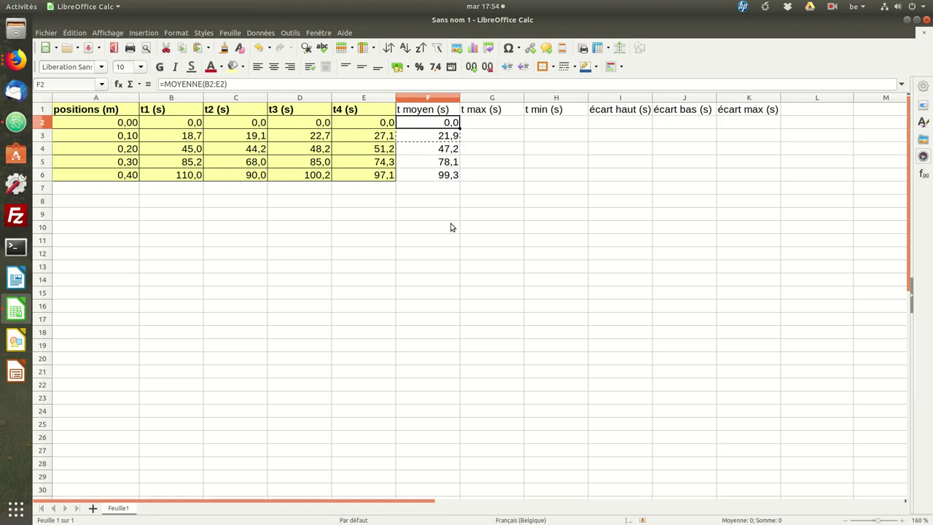
Reset the number format of the mean times in F2:F6 and display them with one decimal place.
{"action": "left_click_drag", "start_coordinate": [435, 123], "coordinate": [436, 175]}
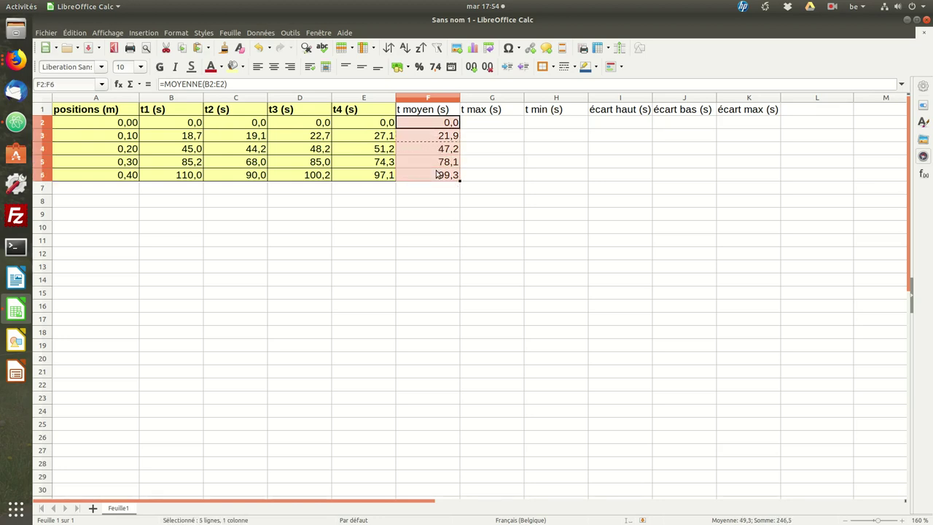
{"action": "key", "text": "ctrl+v"}
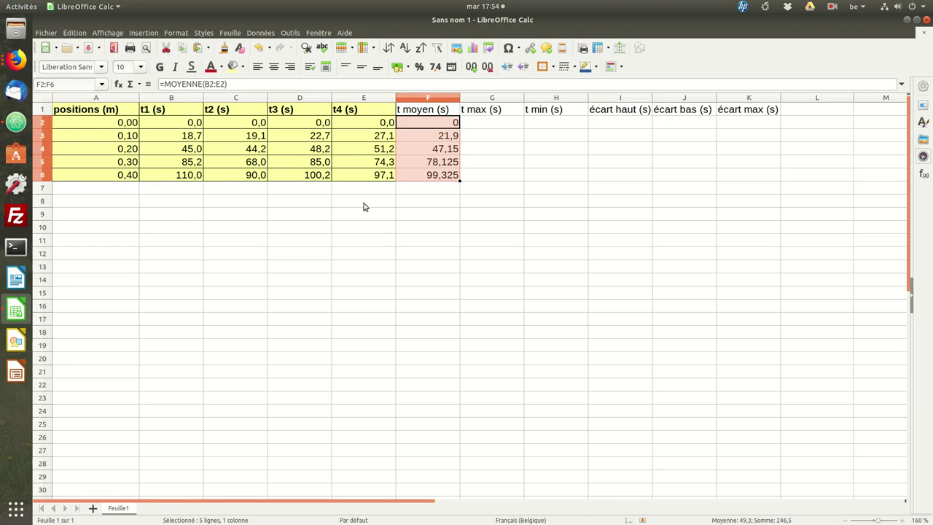
{"action": "left_click", "coordinate": [472, 68]}
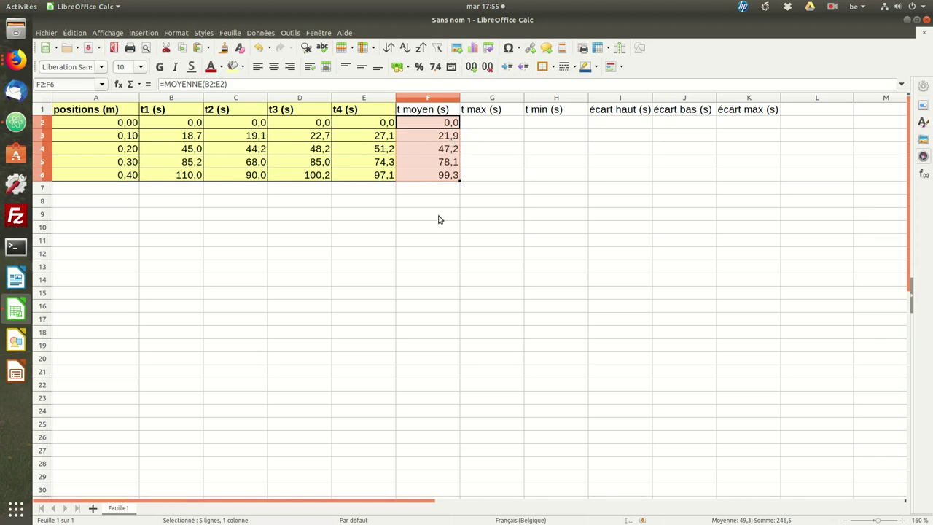
{"action": "left_click", "coordinate": [438, 177]}
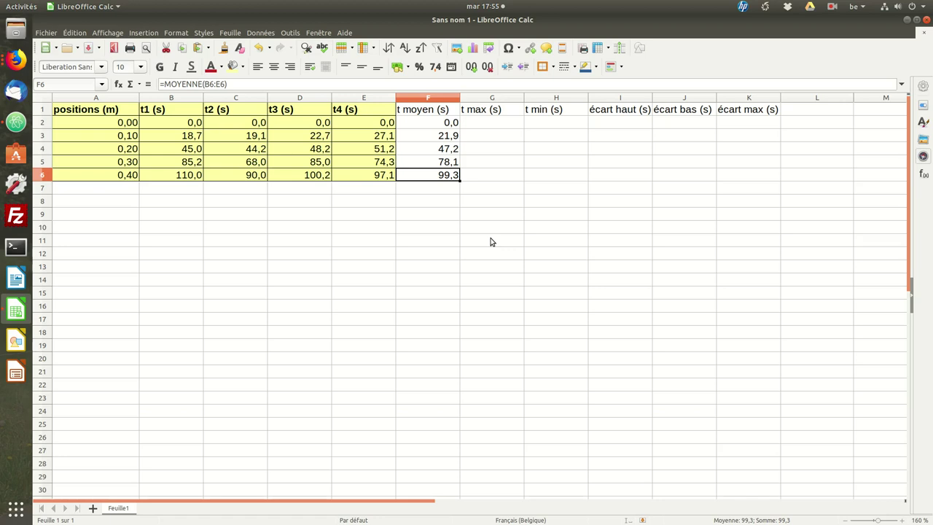
Insert an XY (dispersion) chart of type Points et lignes from the positions in A1:A6 and the mean times in F1:F6.
{"action": "left_click_drag", "start_coordinate": [104, 110], "coordinate": [102, 175]}
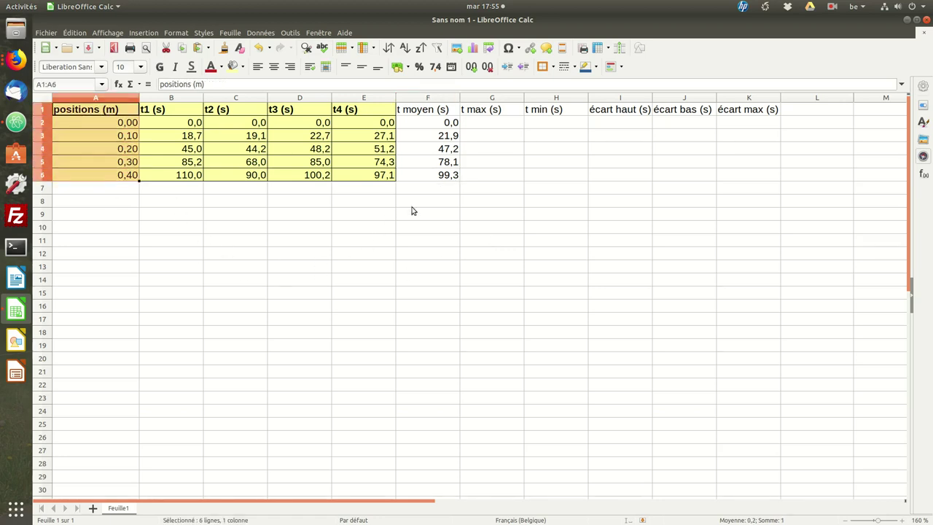
{"action": "left_click_drag", "start_coordinate": [427, 112], "coordinate": [436, 179]}
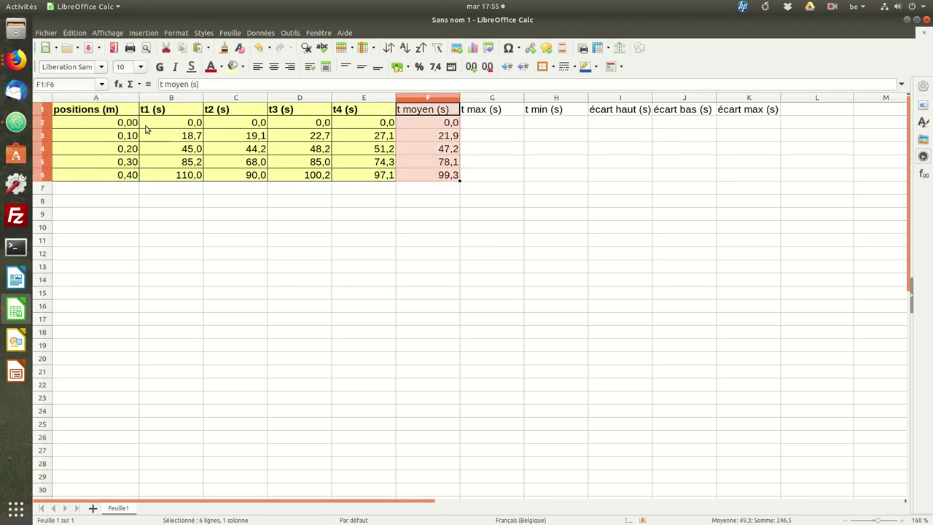
{"action": "left_click_drag", "start_coordinate": [116, 113], "coordinate": [124, 177]}
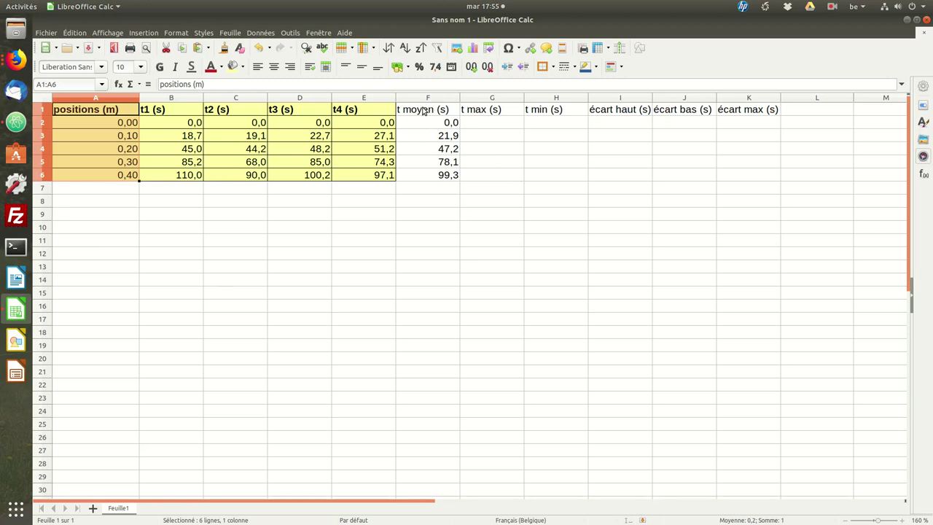
{"action": "left_click_drag", "start_coordinate": [427, 108], "coordinate": [433, 175]}
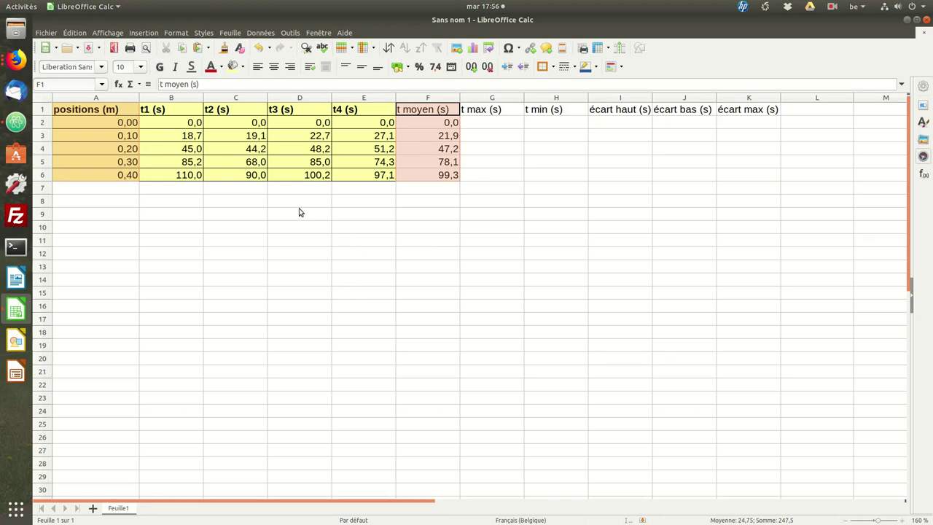
{"action": "left_click", "coordinate": [477, 49]}
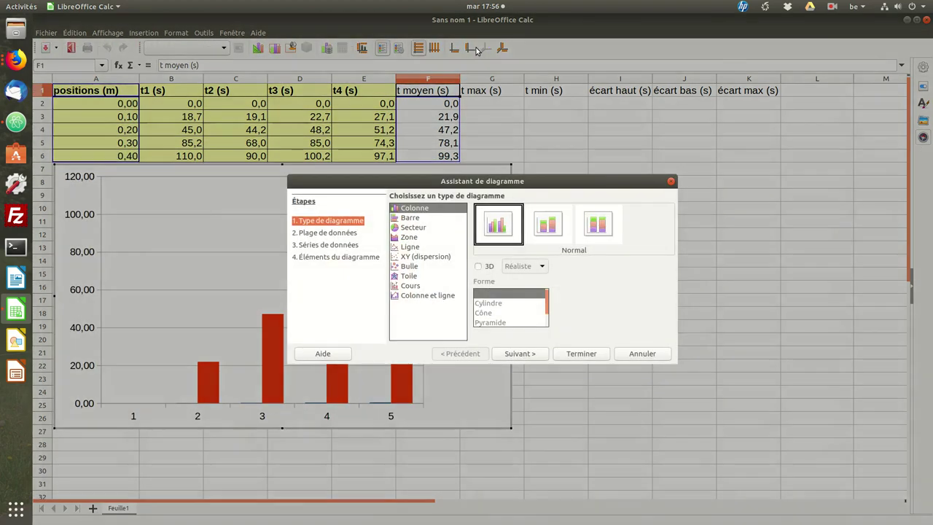
{"action": "left_click", "coordinate": [422, 267]}
{"action": "left_click", "coordinate": [417, 257]}
{"action": "left_click", "coordinate": [546, 226]}
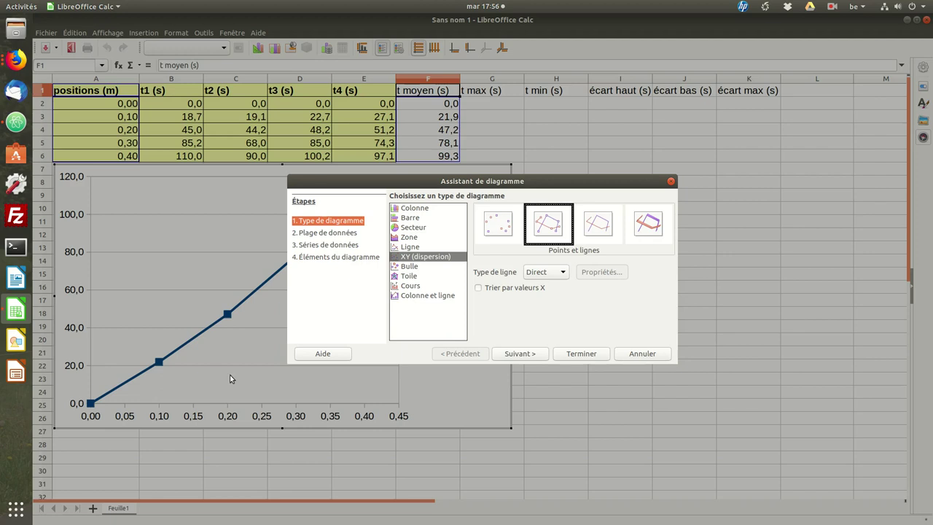
Open the X values range of the t moyen (s) series for editing in the chart's data series settings.
{"action": "left_click", "coordinate": [315, 246]}
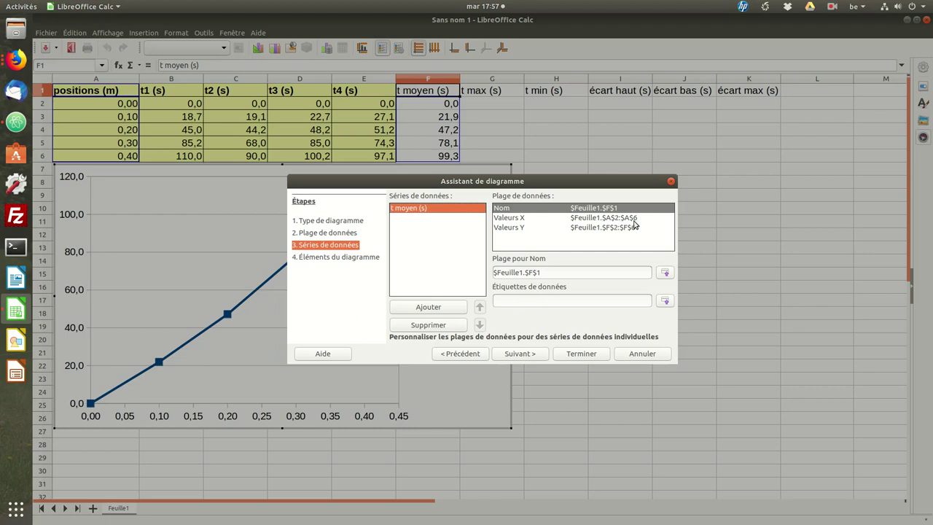
{"action": "left_click", "coordinate": [522, 218]}
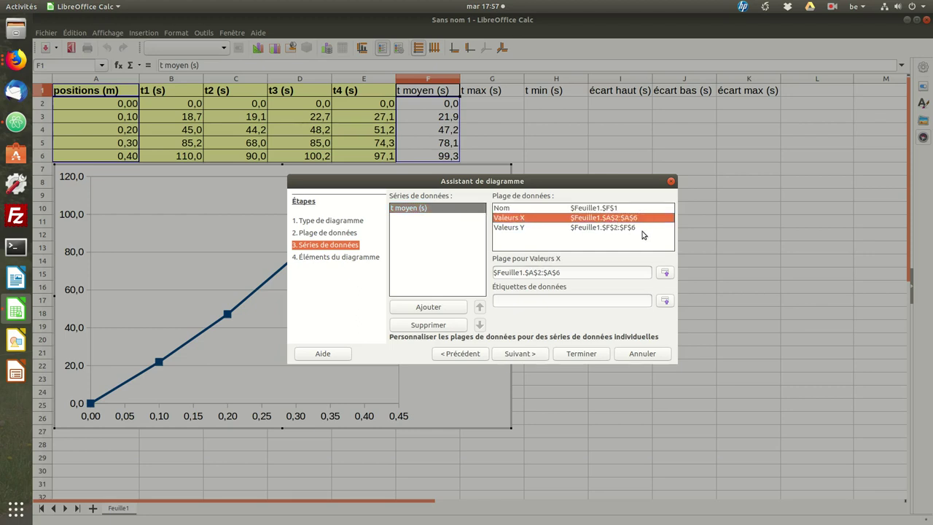
{"action": "left_click", "coordinate": [533, 273]}
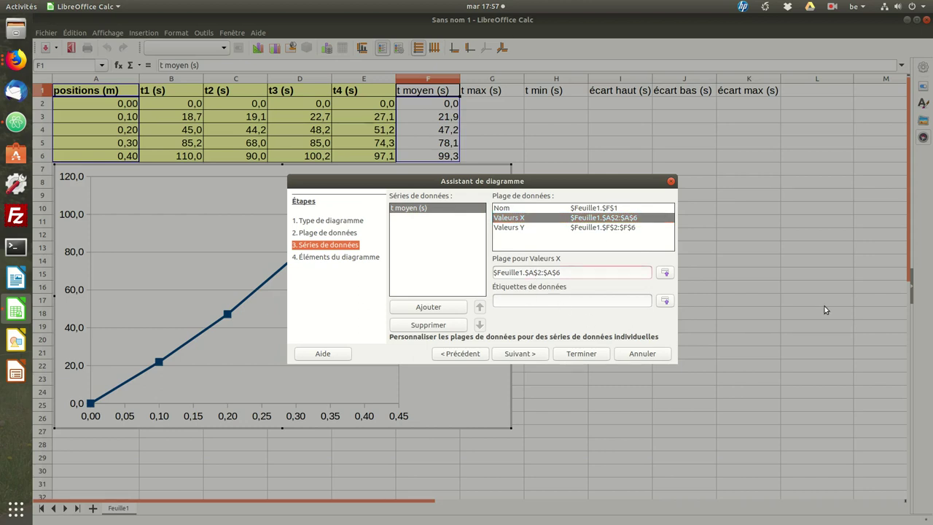